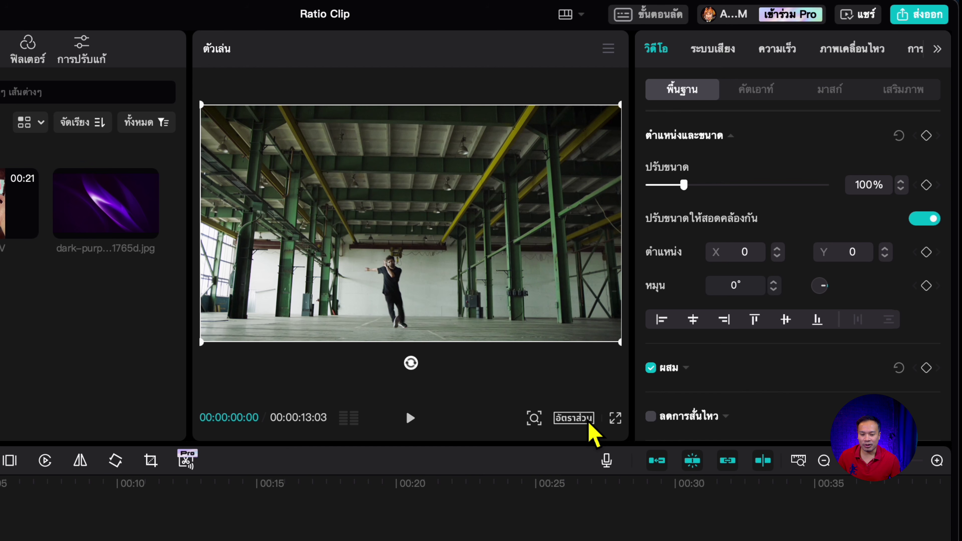
Set the project's aspect ratio to 9:16.
click(588, 423)
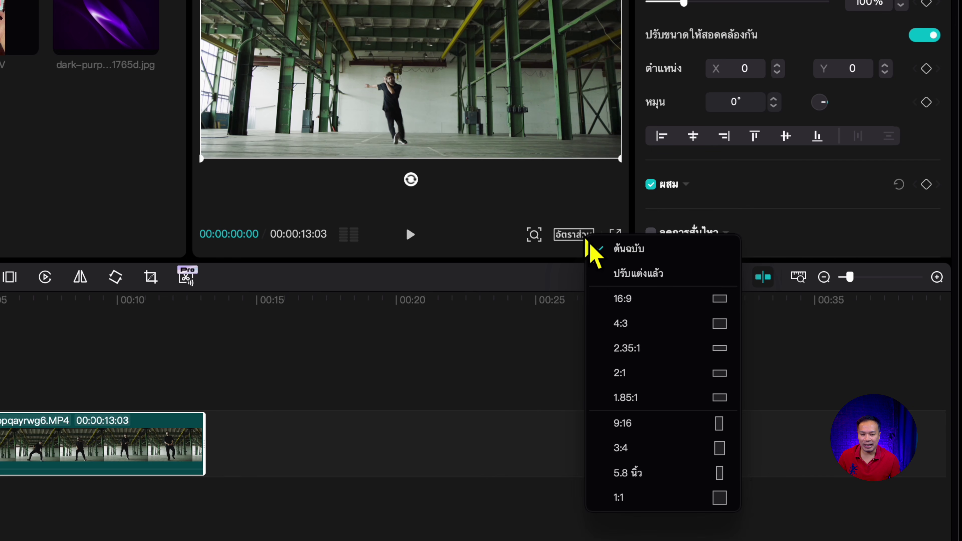
click(648, 428)
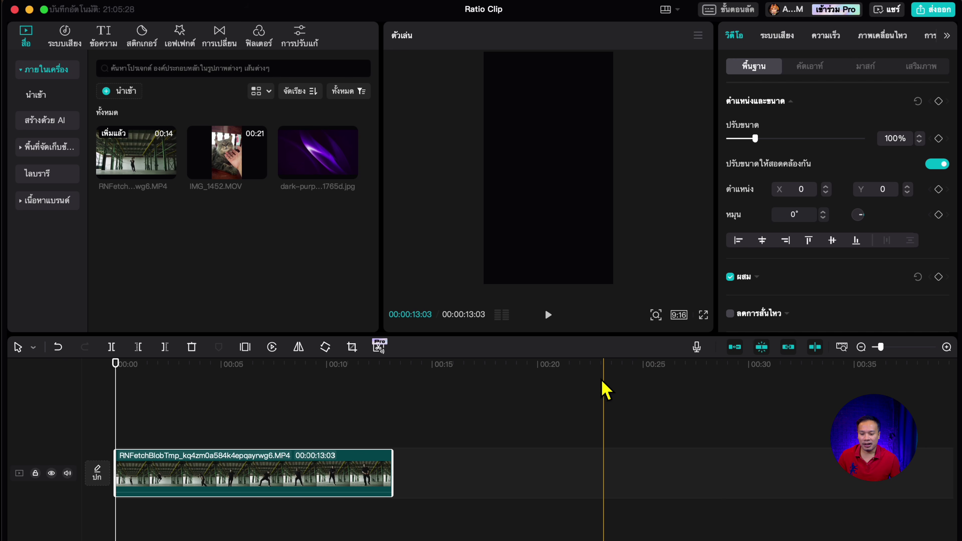
Enlarge the dance clip to 319% so it fills the full height of the vertical frame.
click(129, 344)
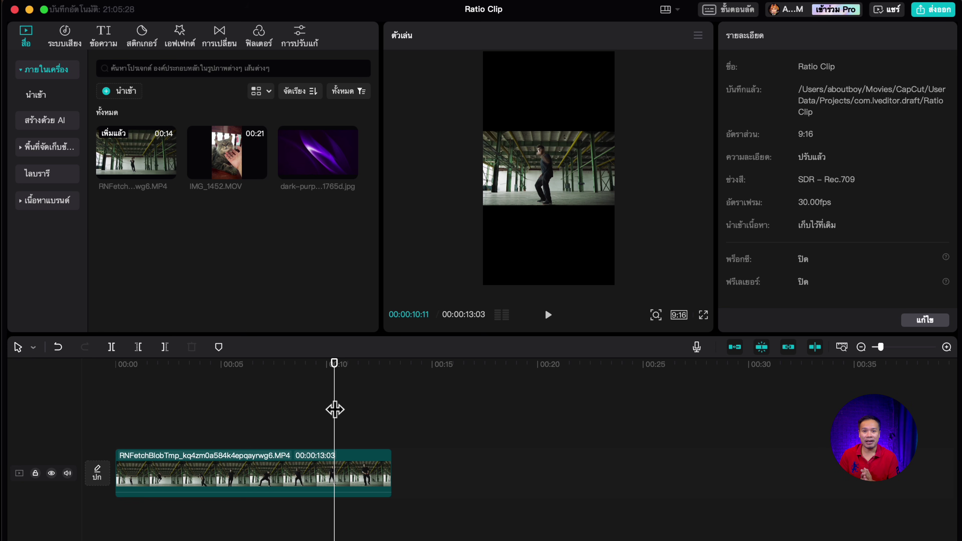
click(311, 473)
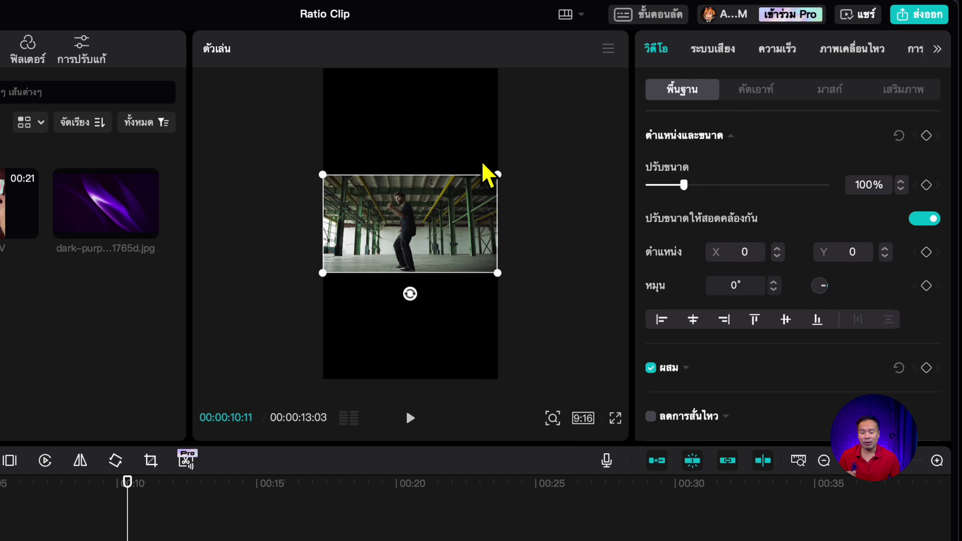
drag(500, 172, 569, 113)
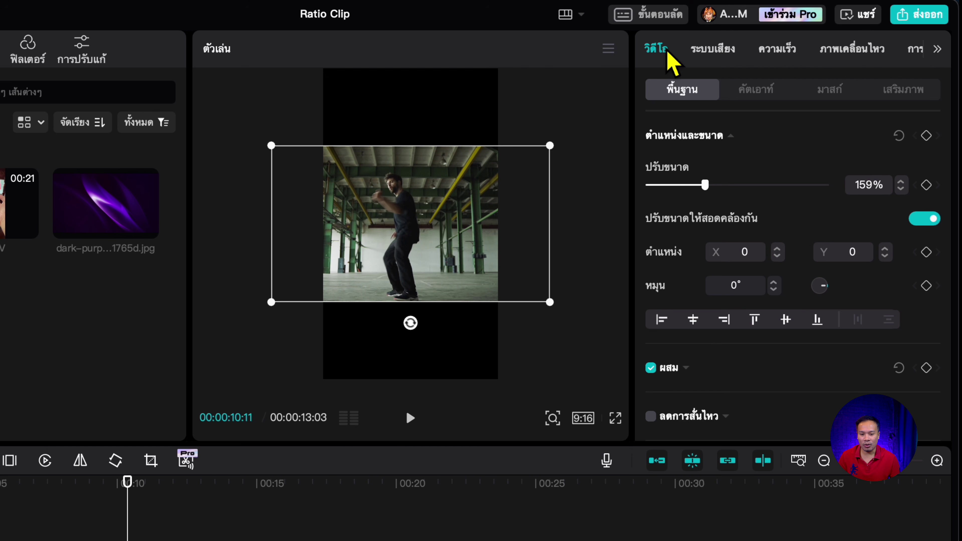
drag(709, 189, 762, 189)
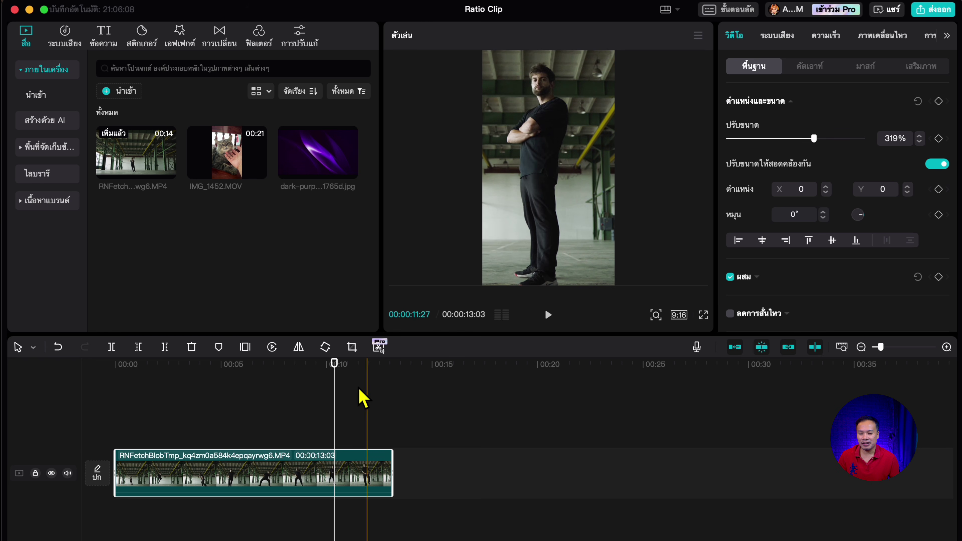
Fit the timeline to the clip and add a position-and-size keyframe at 00:00:00:00.
drag(131, 533, 0, 539)
drag(212, 405, 129, 405)
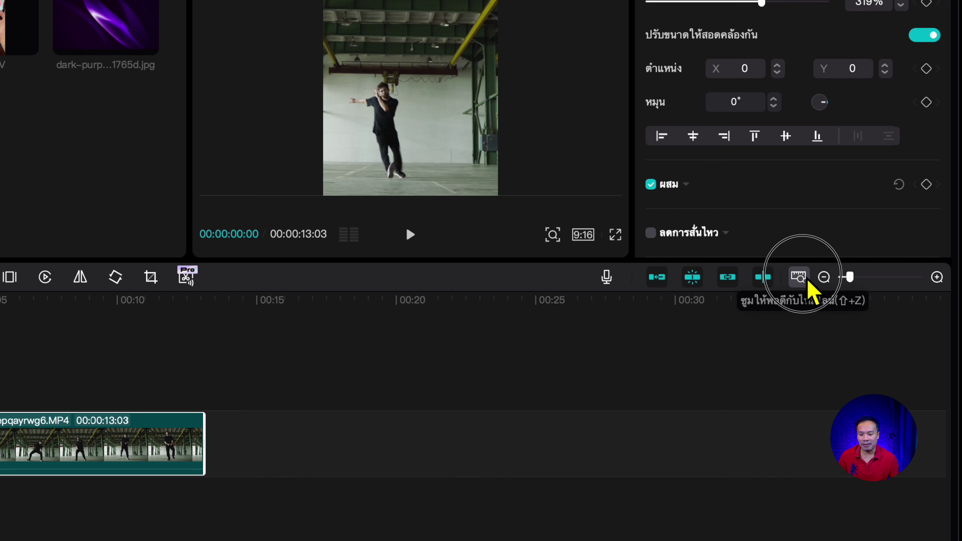
click(799, 278)
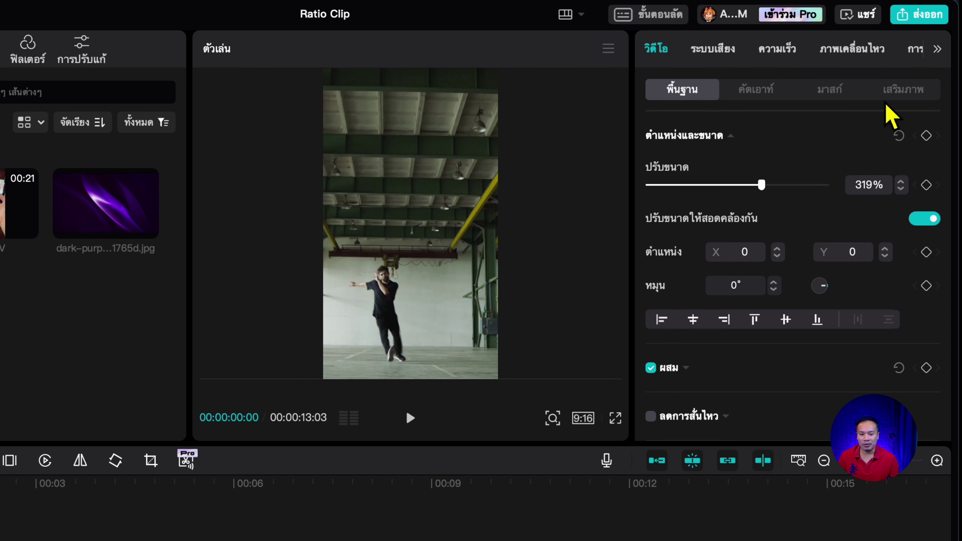
click(932, 139)
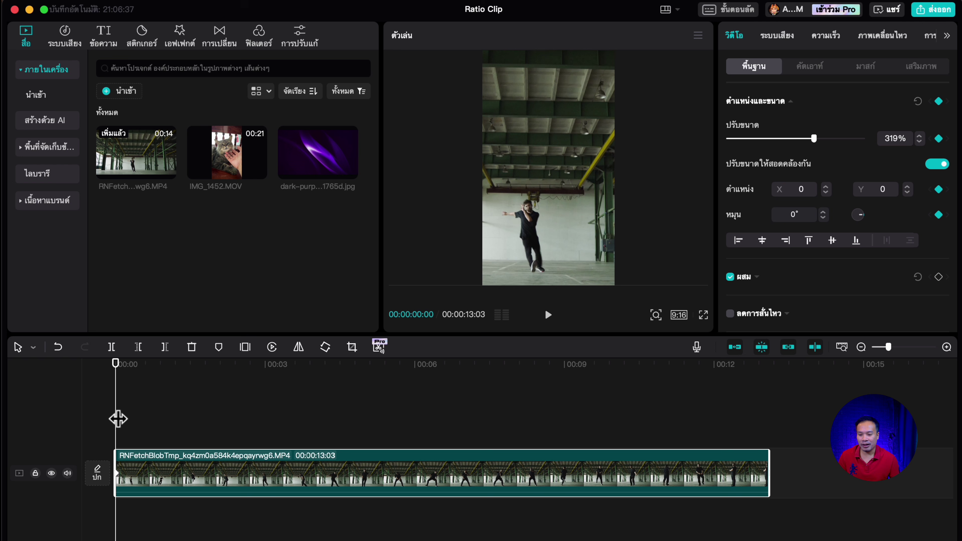
Keyframe the footage's horizontal position to follow the dancer: X 780 at 00:00:00:16 and X 491 at 00:00:02:16.
mouse_move(125, 414)
mouse_down()
mouse_move(139, 403)
mouse_move(143, 417)
mouse_up()
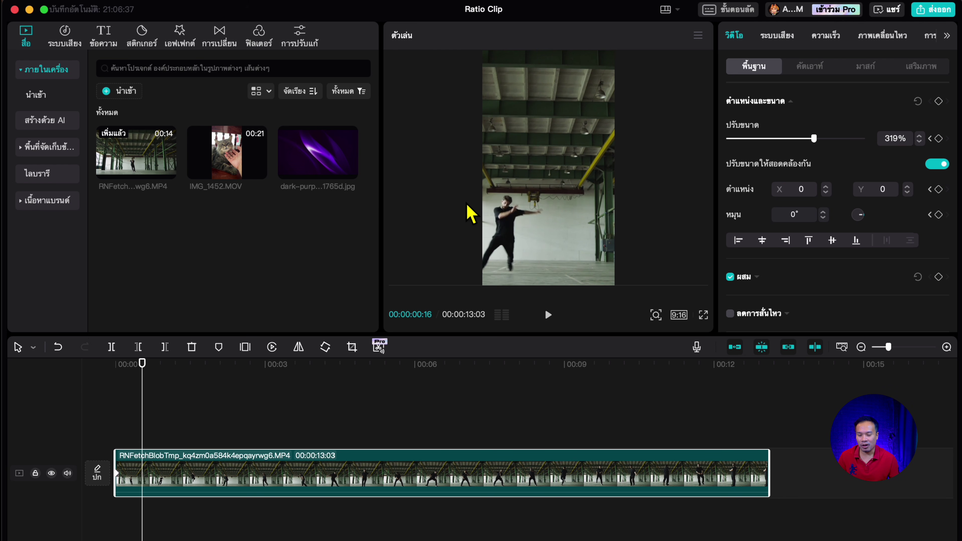
drag(522, 206, 567, 207)
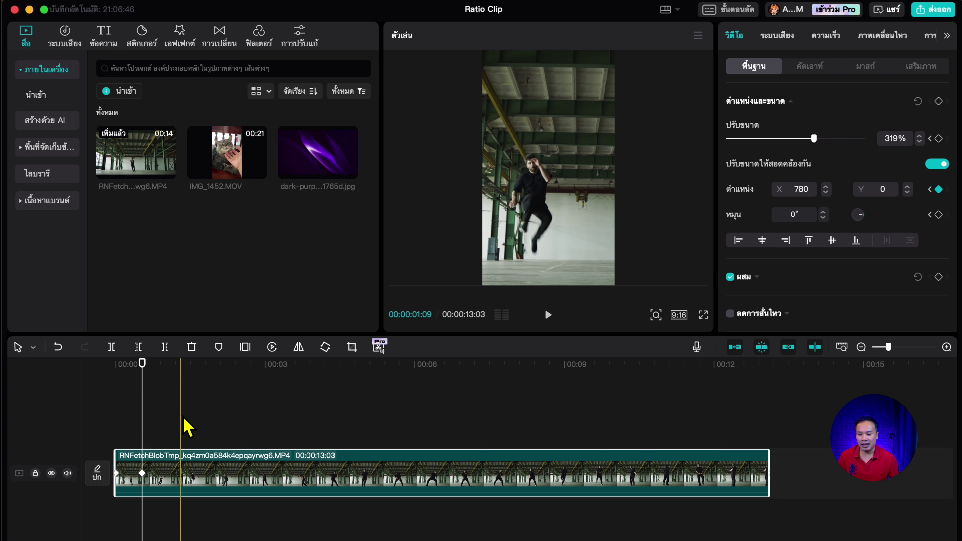
drag(148, 416, 245, 431)
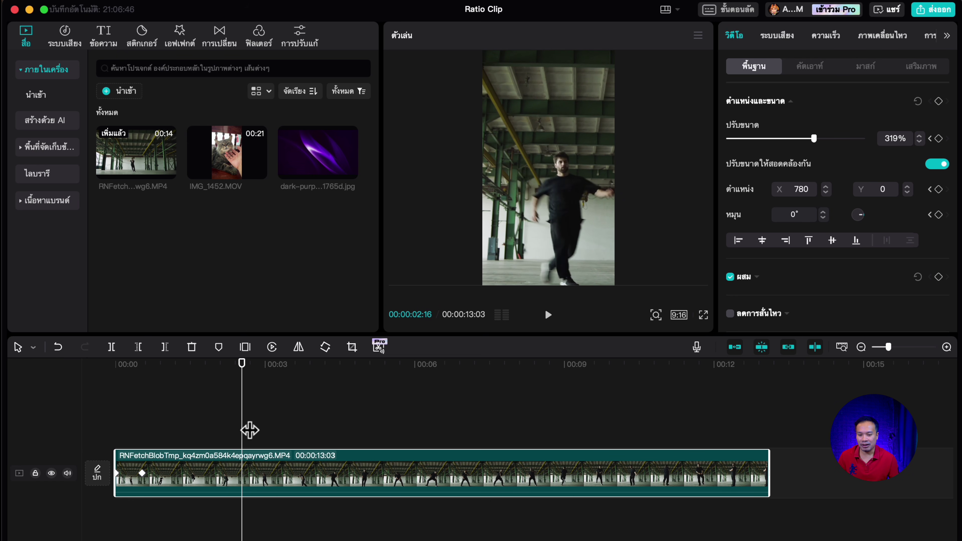
drag(553, 223, 423, 317)
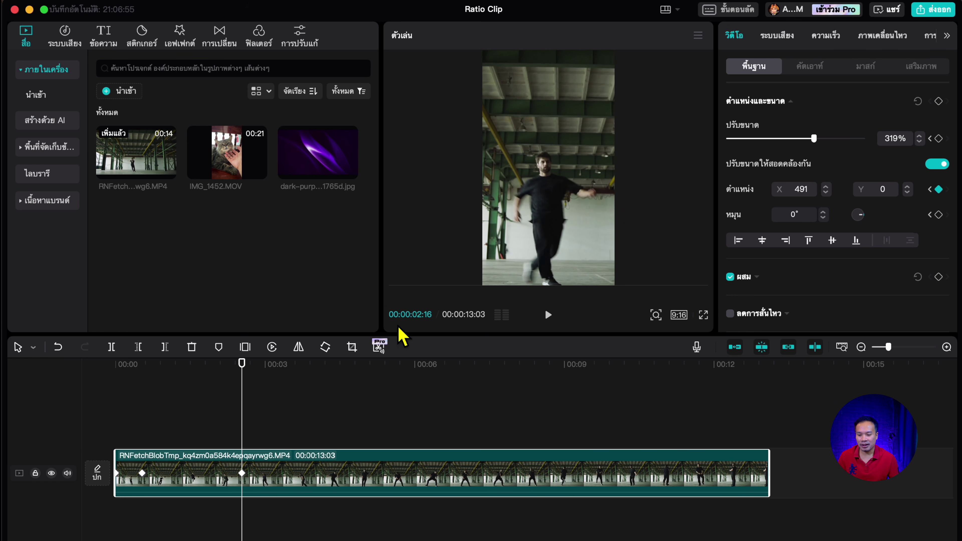
Keyframe the footage's horizontal position at 00:00:03:02 and about one second further on, ending at X 0.
drag(249, 428, 269, 424)
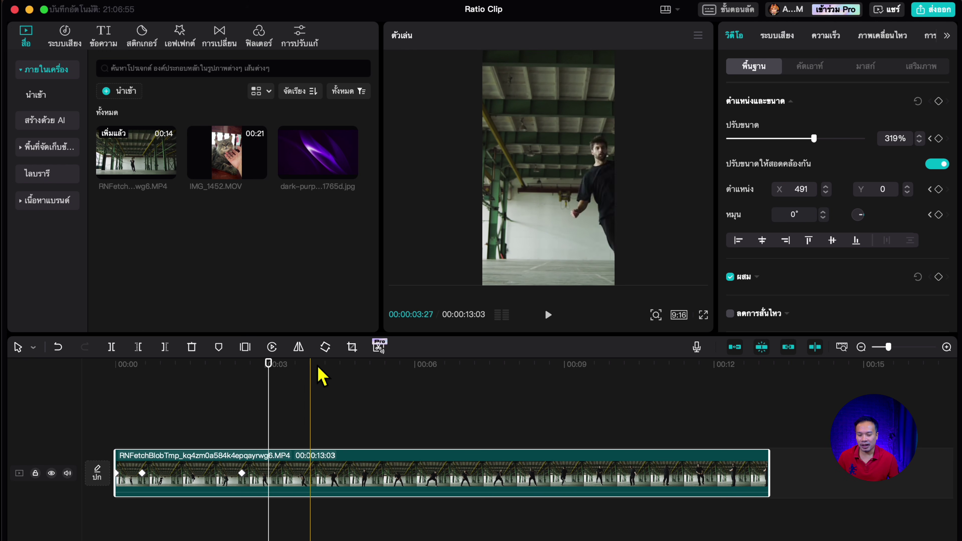
drag(549, 195, 495, 197)
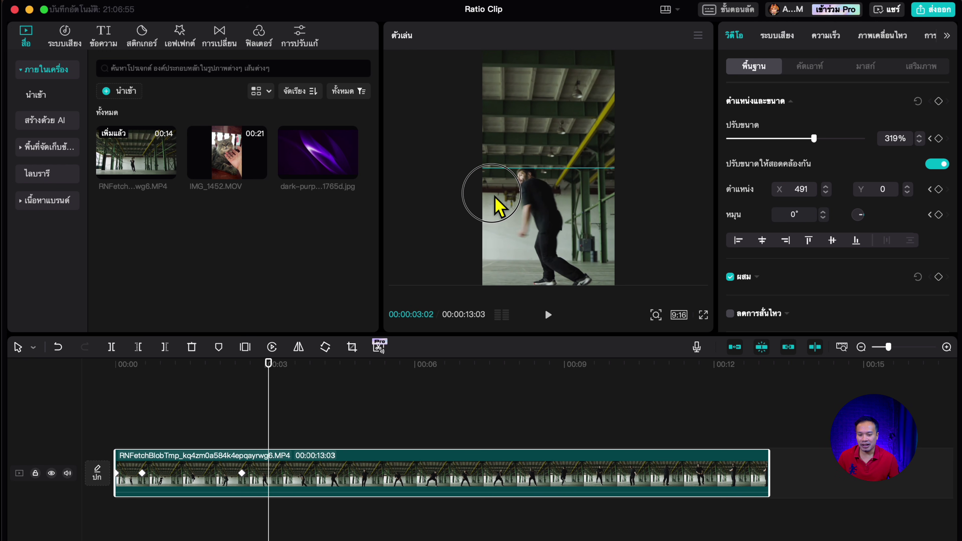
drag(276, 424, 323, 424)
drag(563, 178, 588, 180)
Keyframe the horizontal position at 00:00:05:21, then X 775 near 00:00:08:20 and X 289 at 00:00:09:16 to keep the dancer in frame.
drag(328, 427, 406, 427)
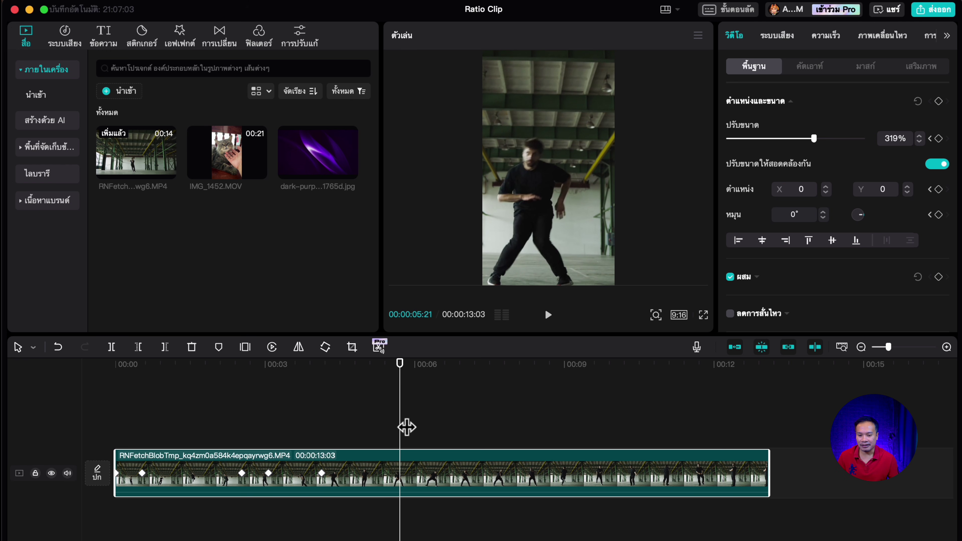
drag(555, 237, 570, 233)
drag(404, 450, 556, 442)
drag(543, 229, 579, 229)
drag(552, 432, 598, 438)
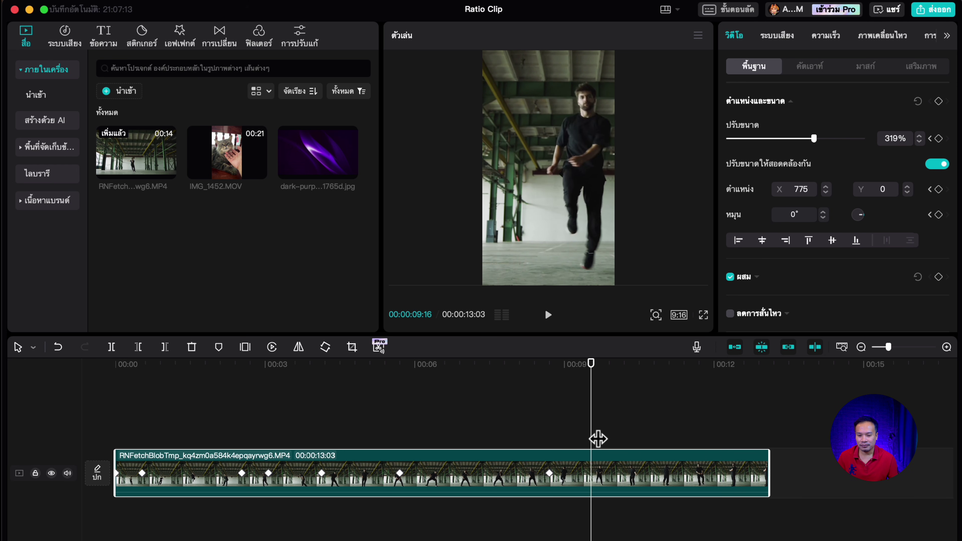
drag(555, 255, 536, 258)
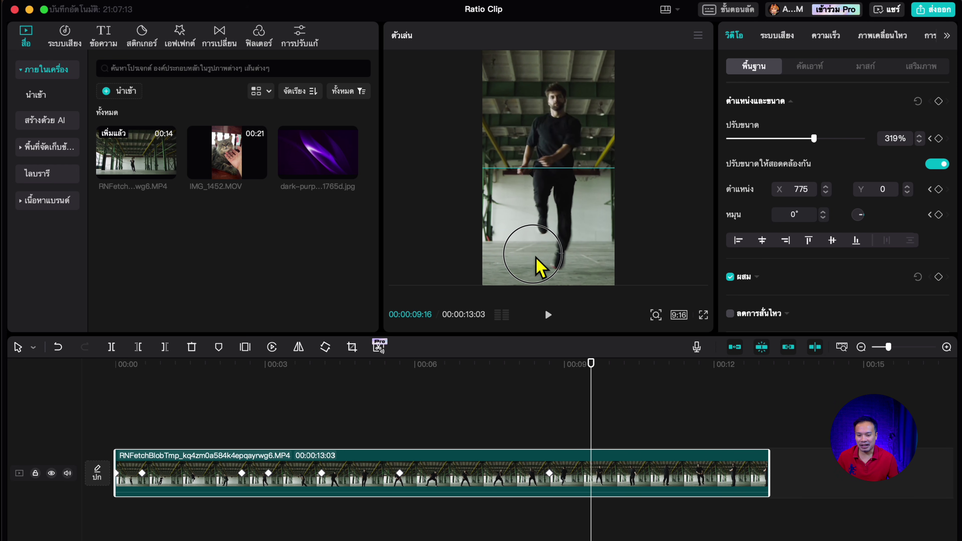
Play the reframed clip from the beginning to check the dancer's tracking.
drag(590, 412, 8, 439)
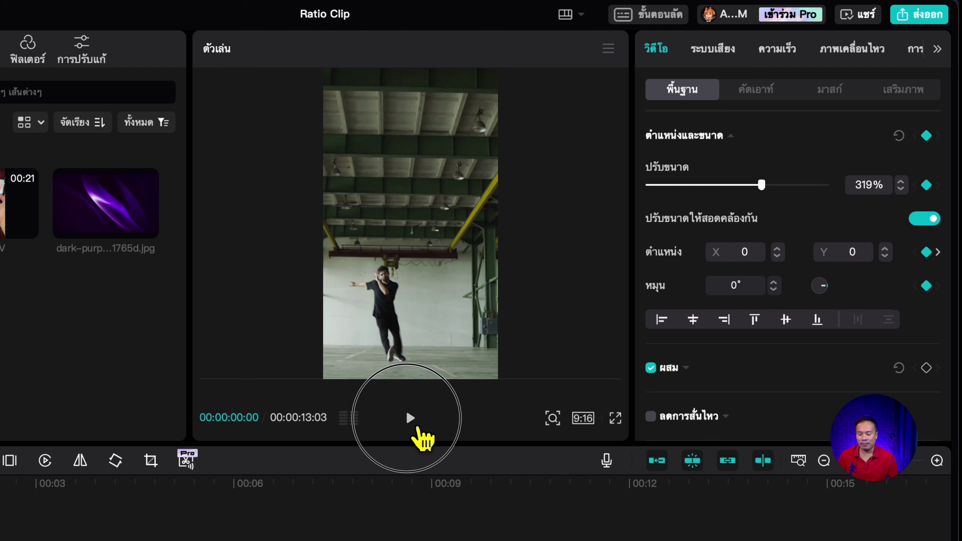
click(548, 314)
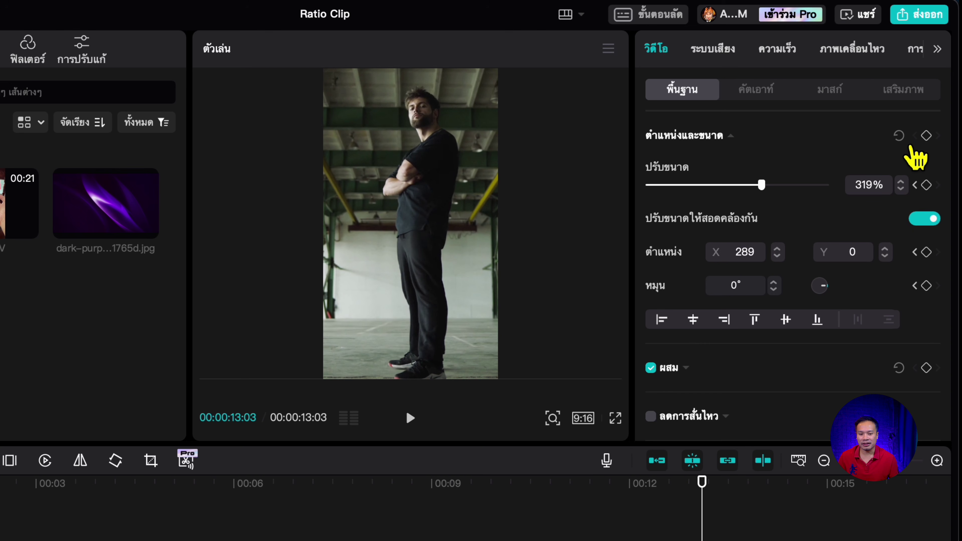
Reset the clip's position and size, clearing its keyframes, and scale it to 216%.
click(899, 137)
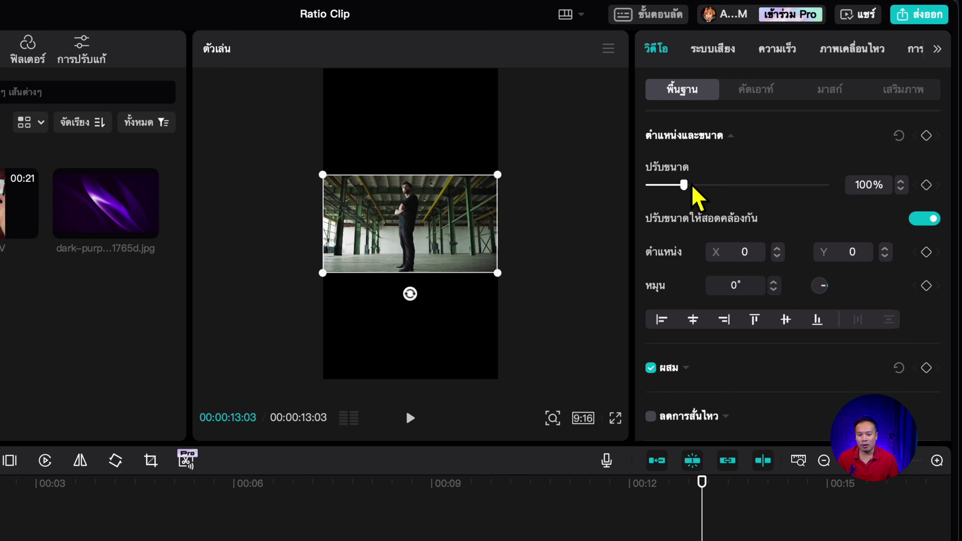
drag(755, 138, 792, 141)
drag(733, 188, 725, 185)
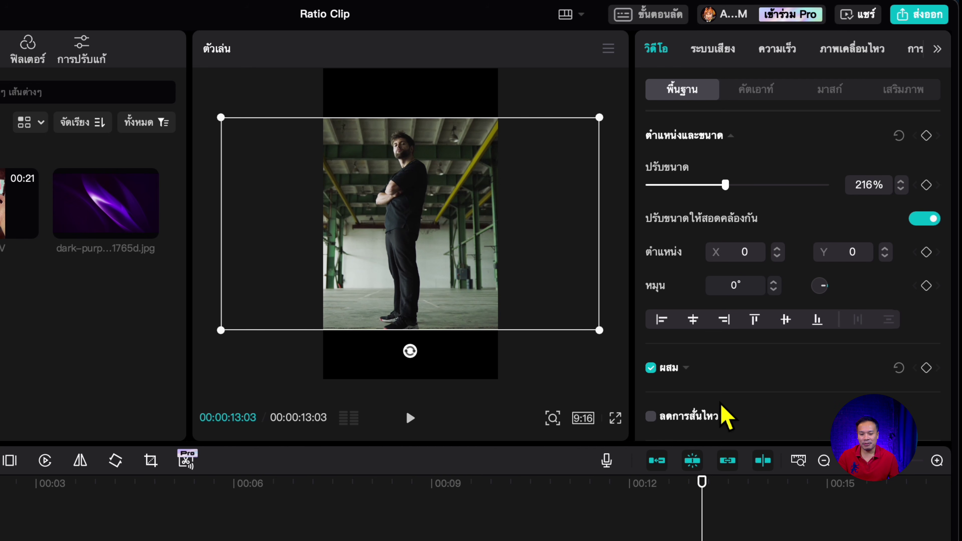
Set the clip's canvas background to blur (เบลอ), compare the blur strengths and apply the second one.
scroll(724, 417, down, 10)
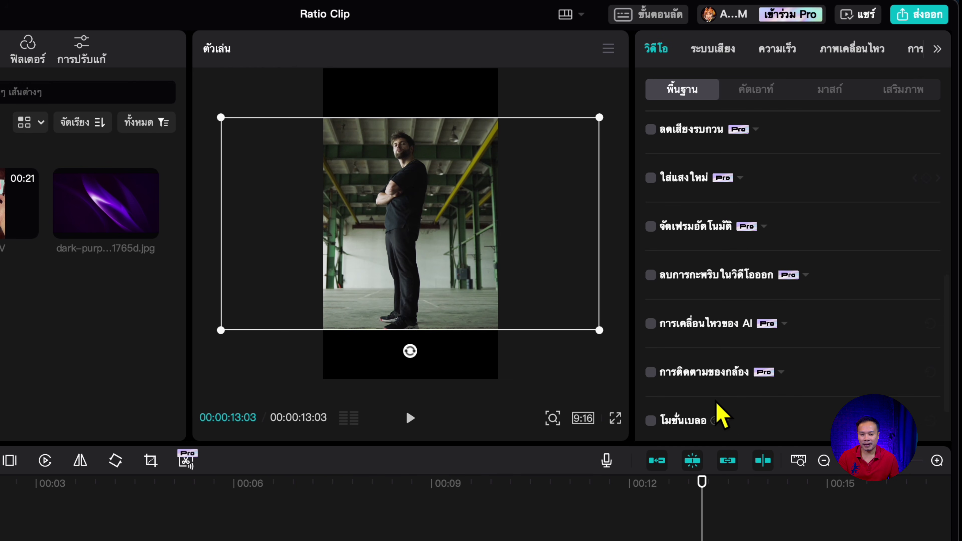
scroll(715, 403, down, 3)
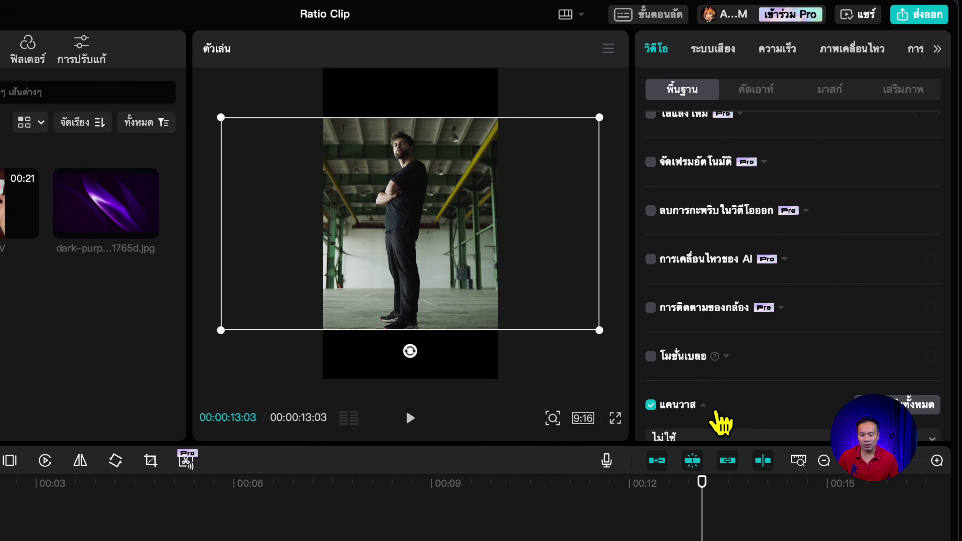
scroll(716, 417, down, 2)
click(709, 412)
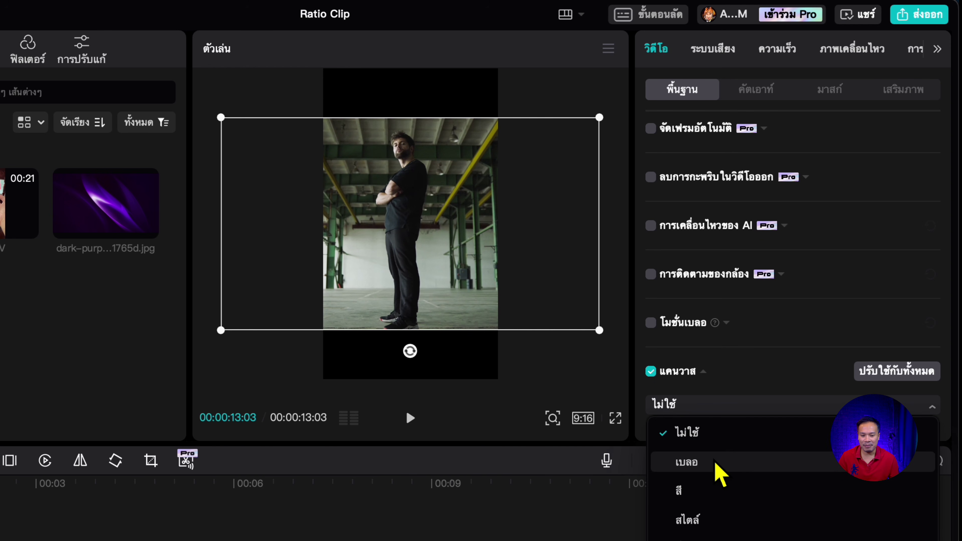
click(686, 462)
scroll(738, 409, down, 5)
click(742, 397)
click(810, 383)
click(863, 385)
click(678, 379)
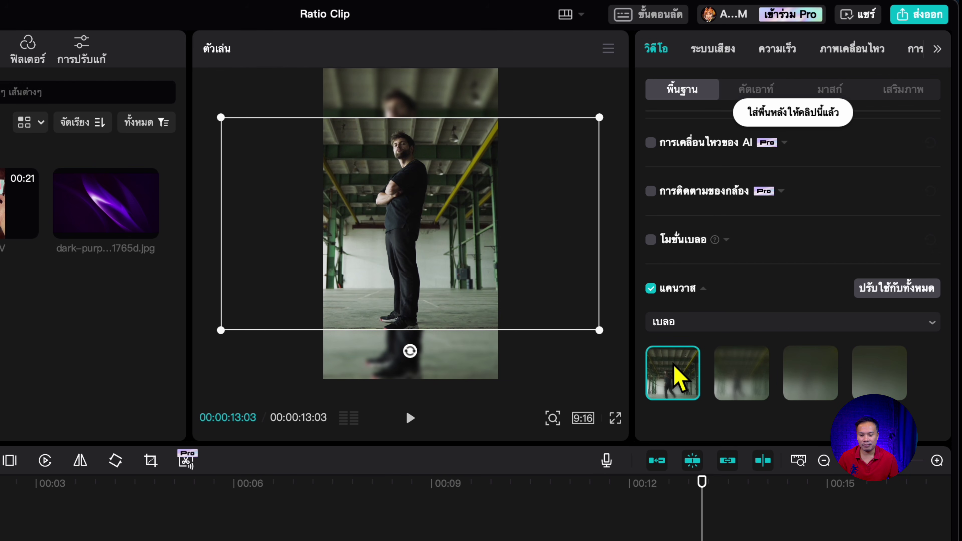
click(740, 375)
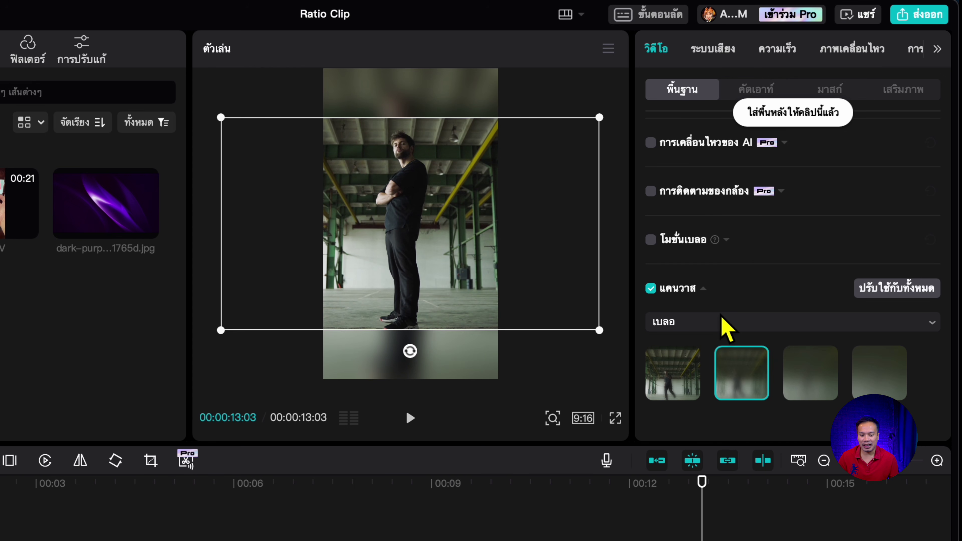
Switch the canvas background type to color (สี) and look through the available swatches.
click(723, 325)
click(712, 407)
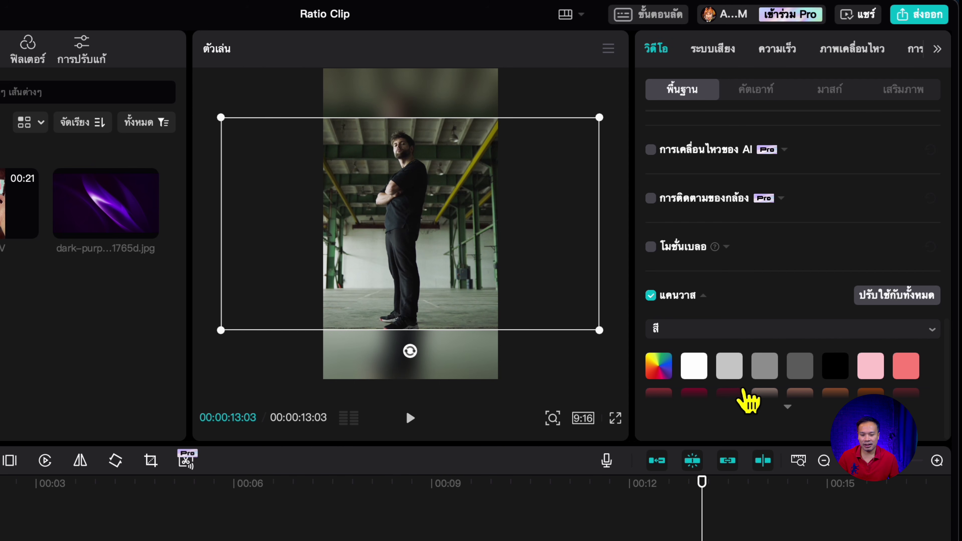
scroll(787, 399, down, 4)
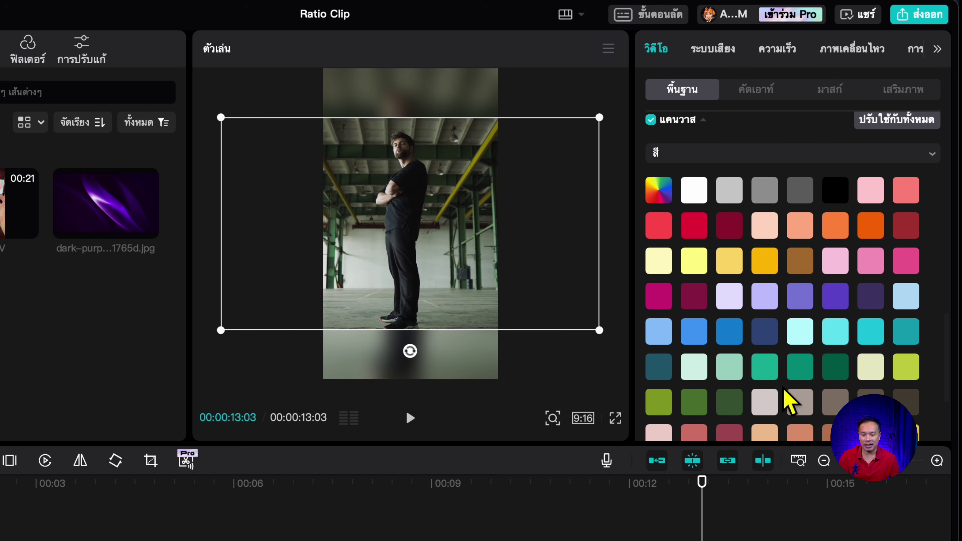
scroll(786, 399, up, 3)
Switch the canvas background to style (สไตล์), try the red sunburst and apply the orange textured background.
click(730, 292)
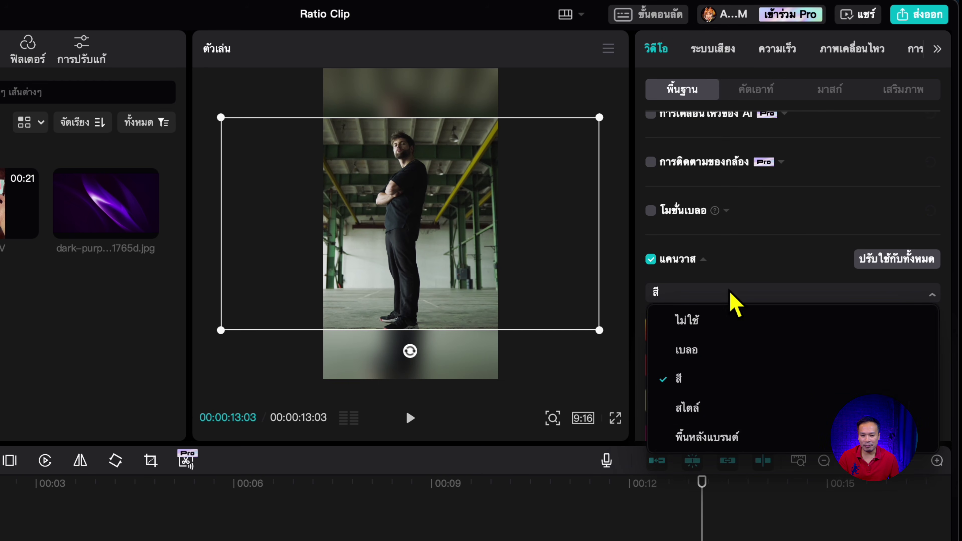
click(735, 409)
scroll(749, 401, down, 2)
scroll(749, 402, down, 2)
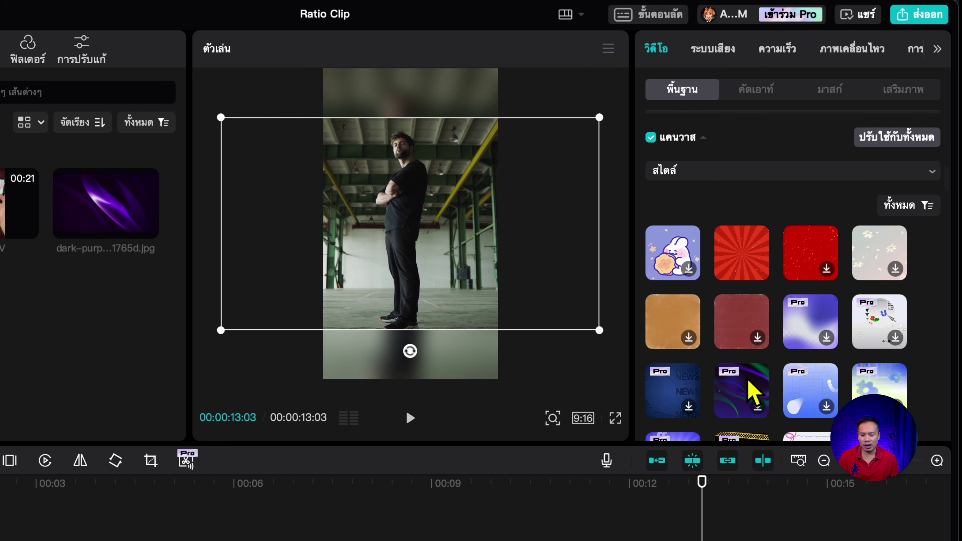
click(674, 286)
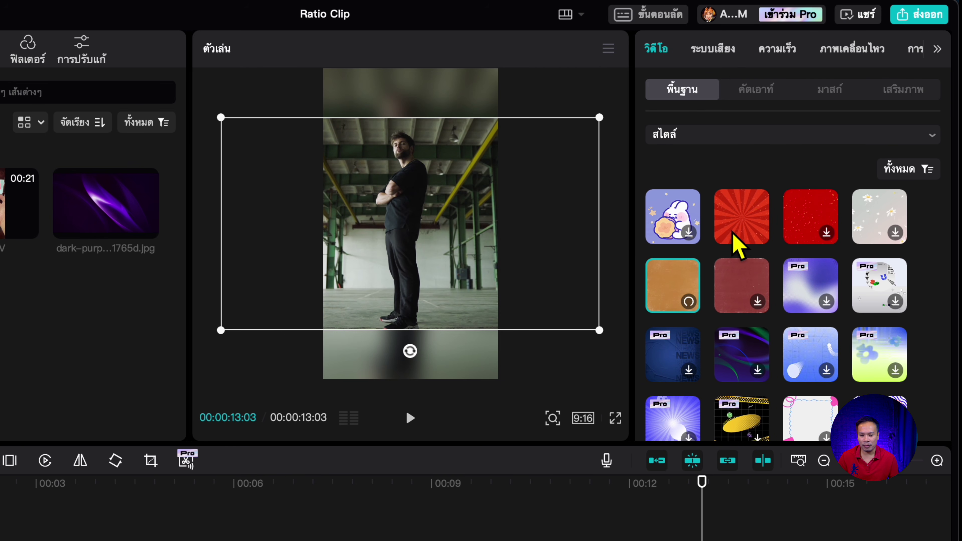
click(735, 220)
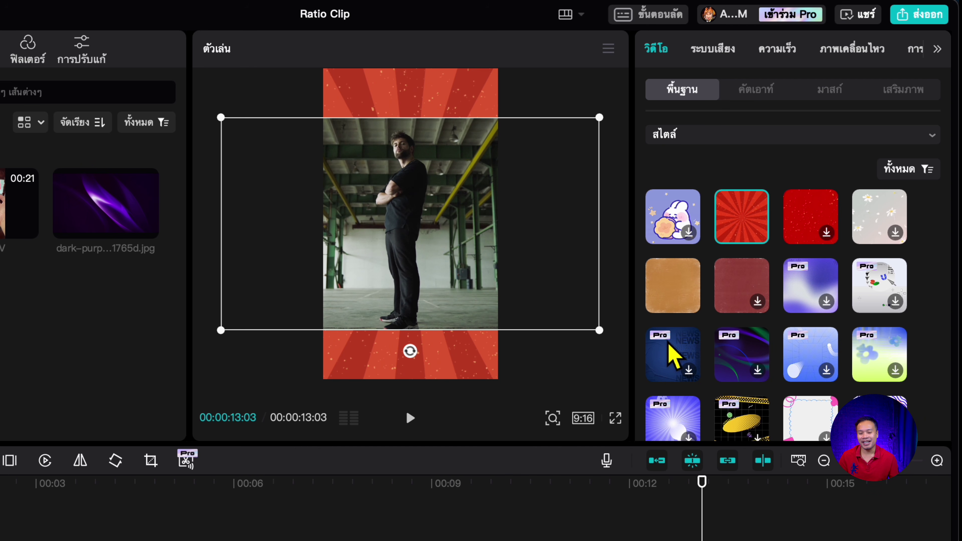
click(696, 301)
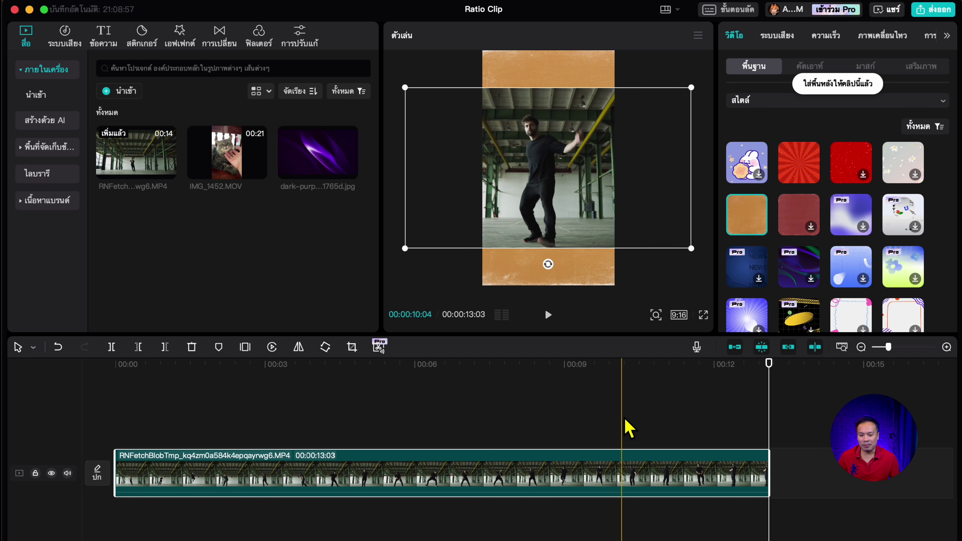
Deselect the clip and return the playhead to the start of the timeline.
click(625, 428)
click(172, 418)
click(112, 440)
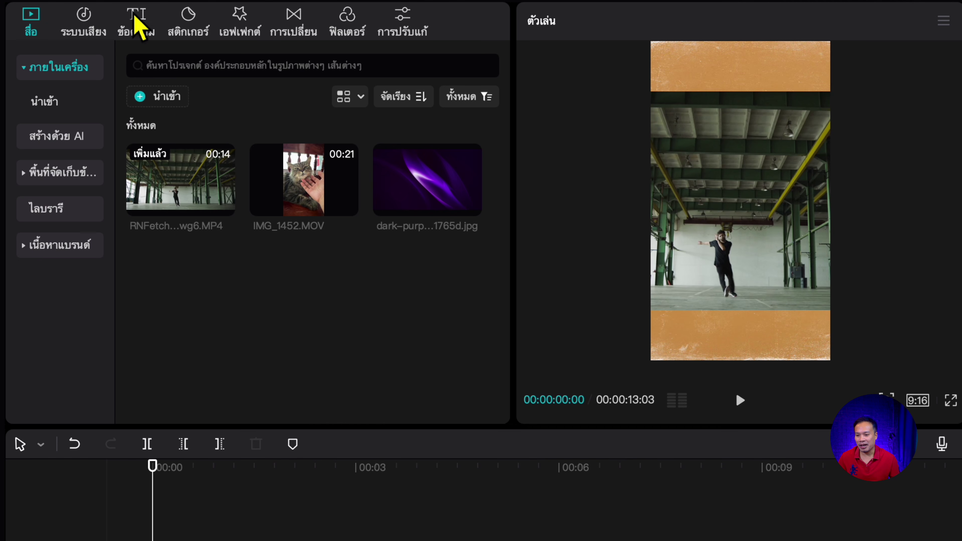
Add the gold italic trending text template above the dance clip at the timeline start and set its text to DANCE.
click(148, 28)
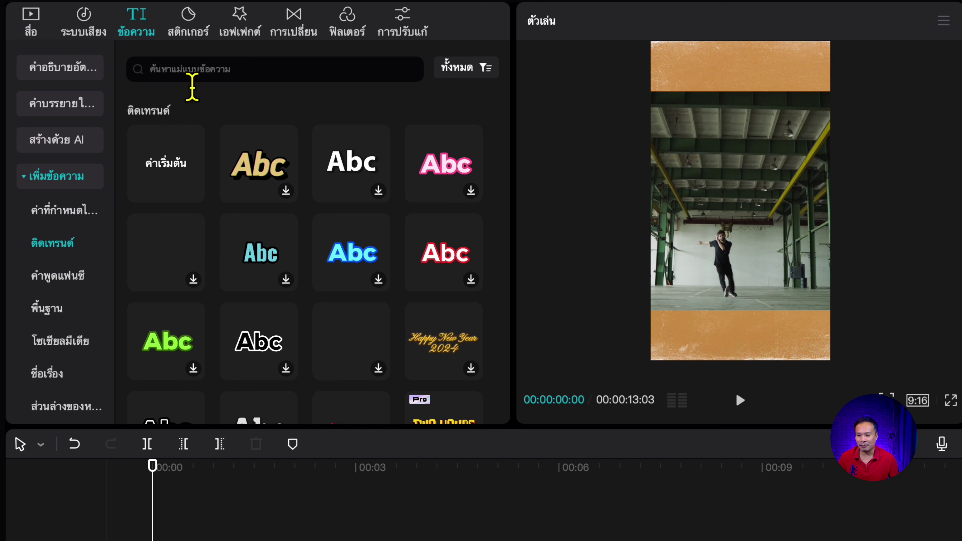
drag(250, 171, 168, 538)
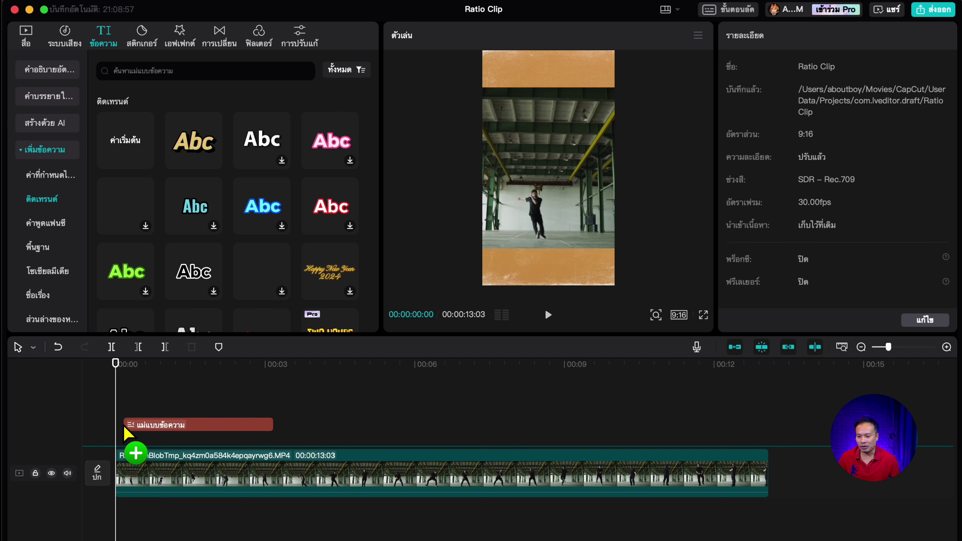
drag(128, 431, 120, 441)
click(168, 432)
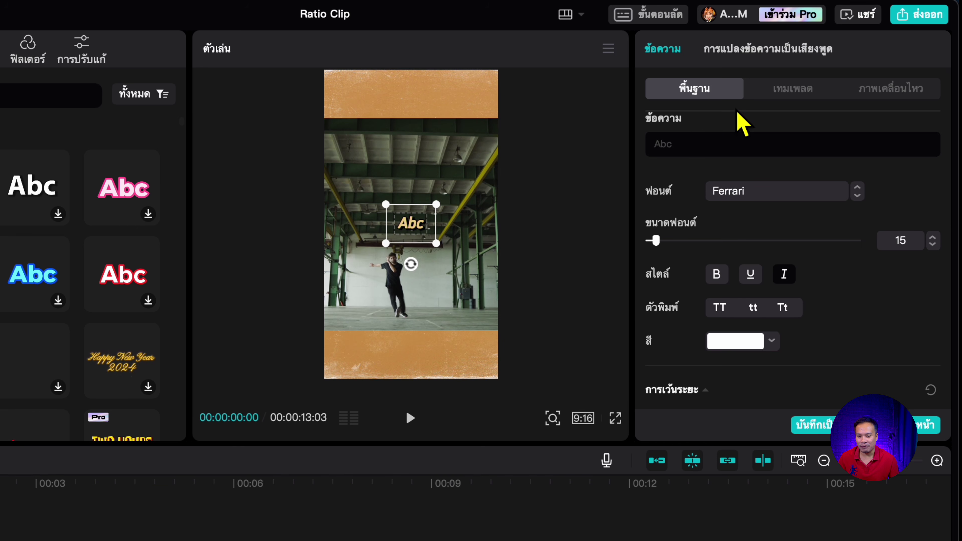
click(715, 148)
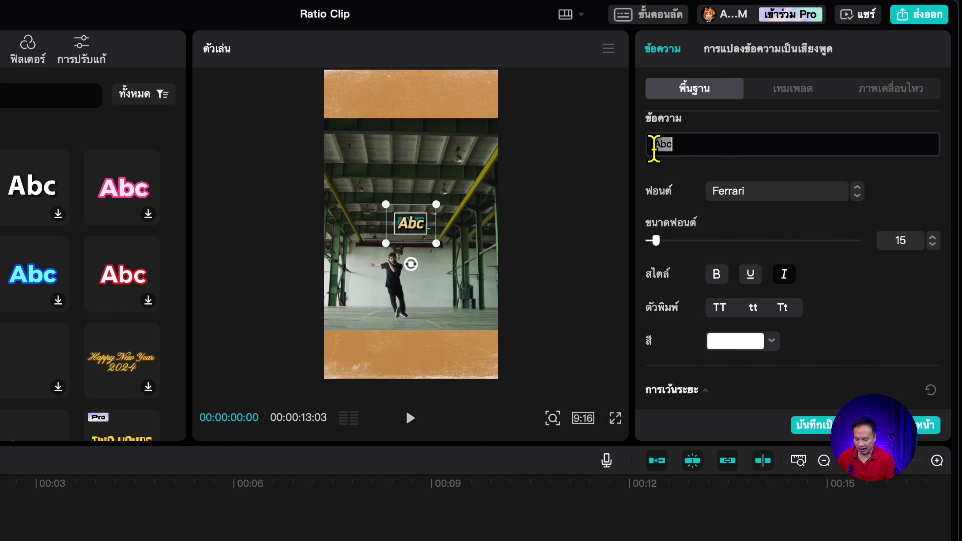
text(DANCE)
Enlarge the DANCE title over the upper orange band and extend its duration to the end of the dance clip.
drag(447, 204, 519, 164)
drag(438, 233, 430, 123)
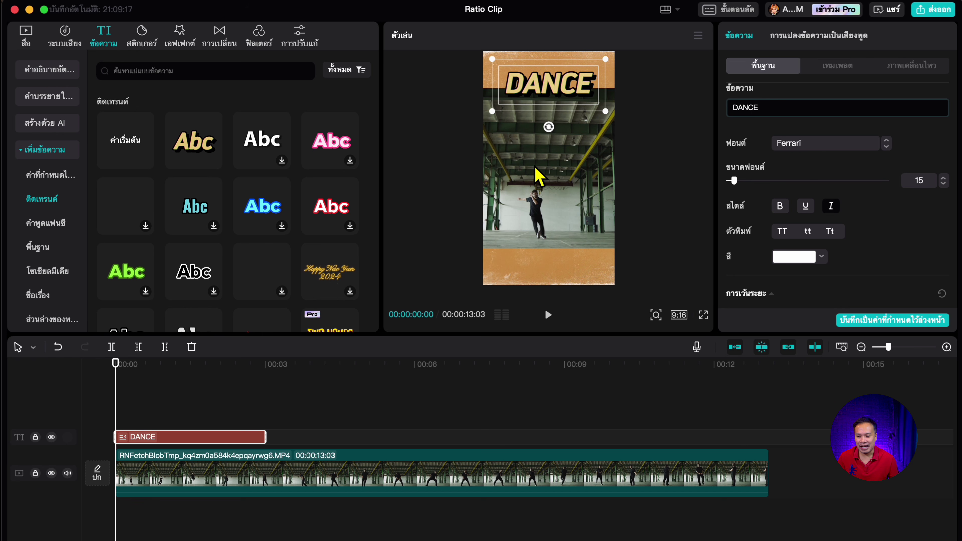
drag(270, 439, 769, 439)
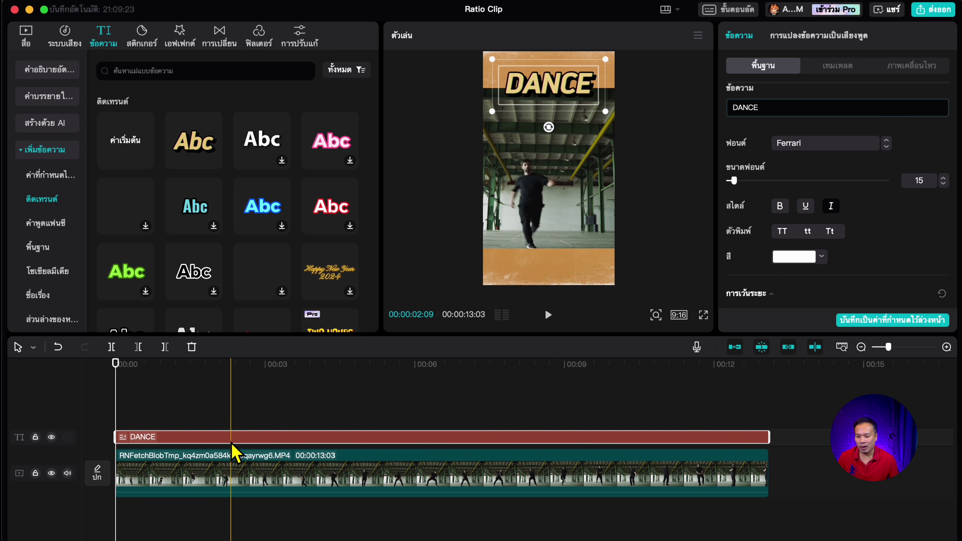
Duplicate the DANCE title at the start of the timeline and place the copy over the lower orange band.
right_click(223, 439)
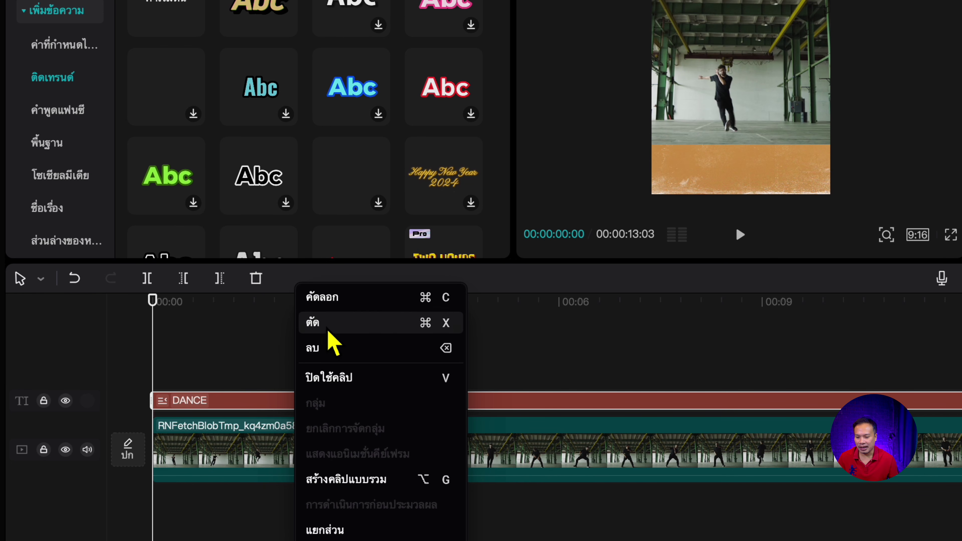
key(Escape)
right_click(235, 345)
click(250, 350)
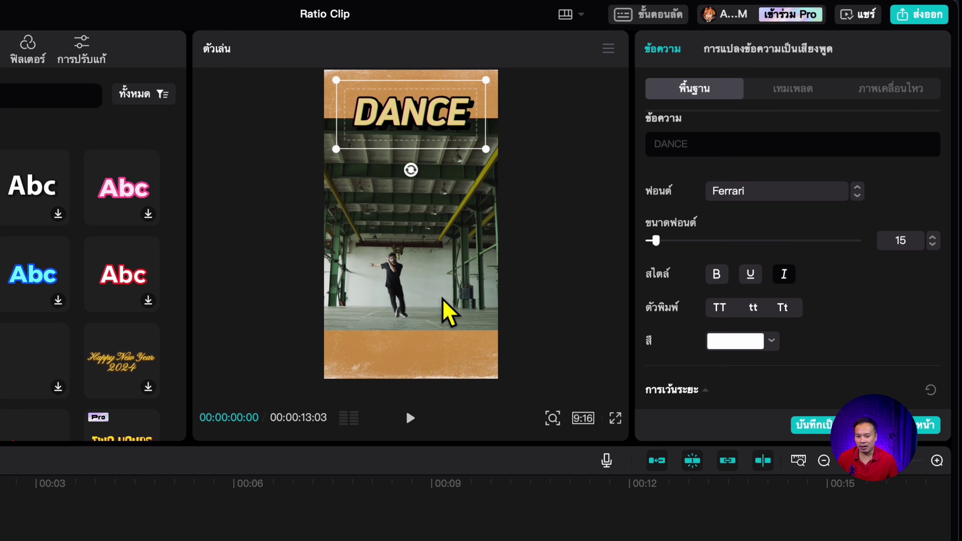
drag(435, 117, 437, 343)
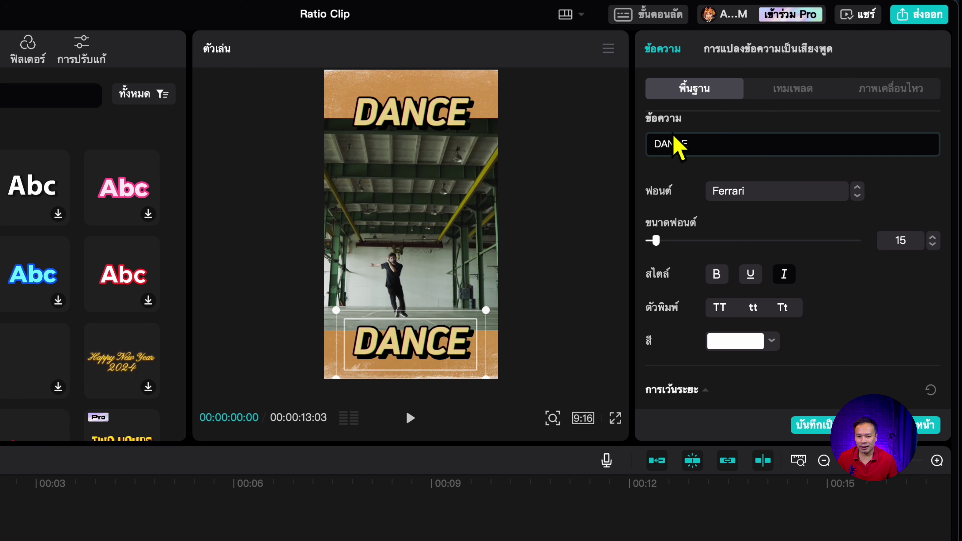
Change the lower title's text to 90S, deselect it and scrub through the timeline to preview both titles.
drag(710, 150, 652, 161)
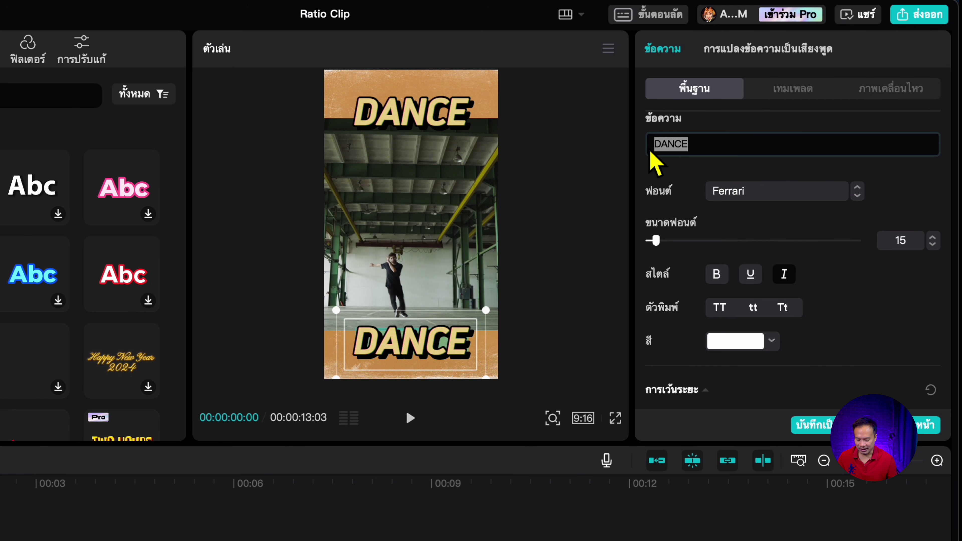
text(90S)
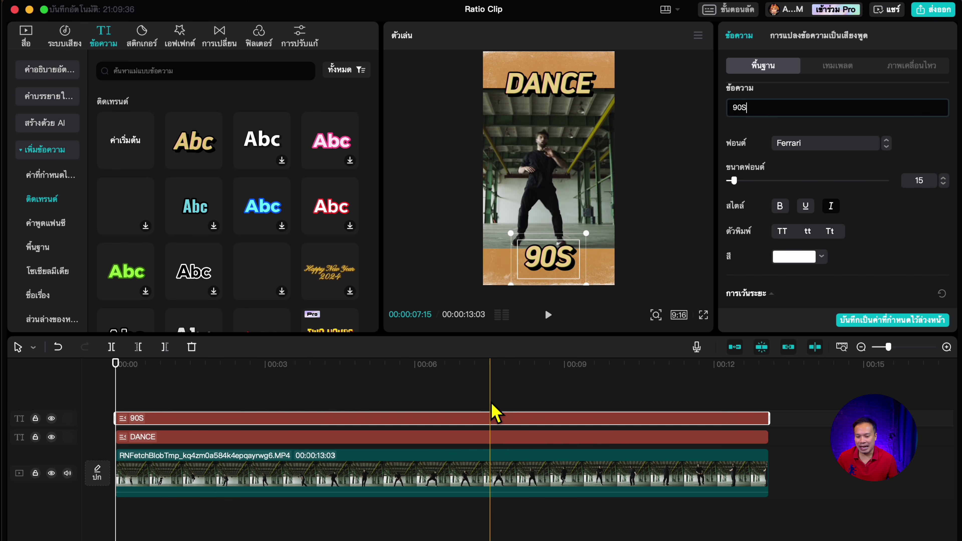
click(491, 403)
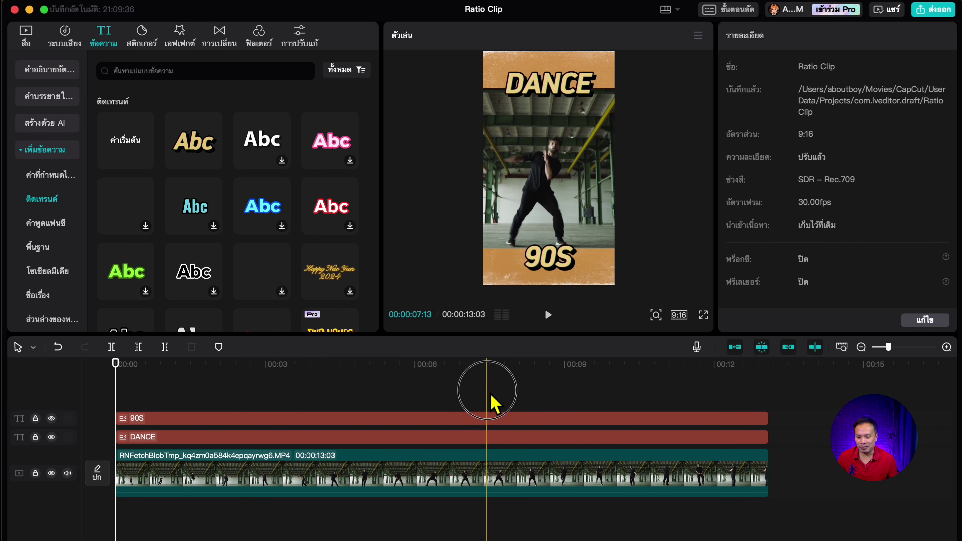
drag(491, 402, 346, 400)
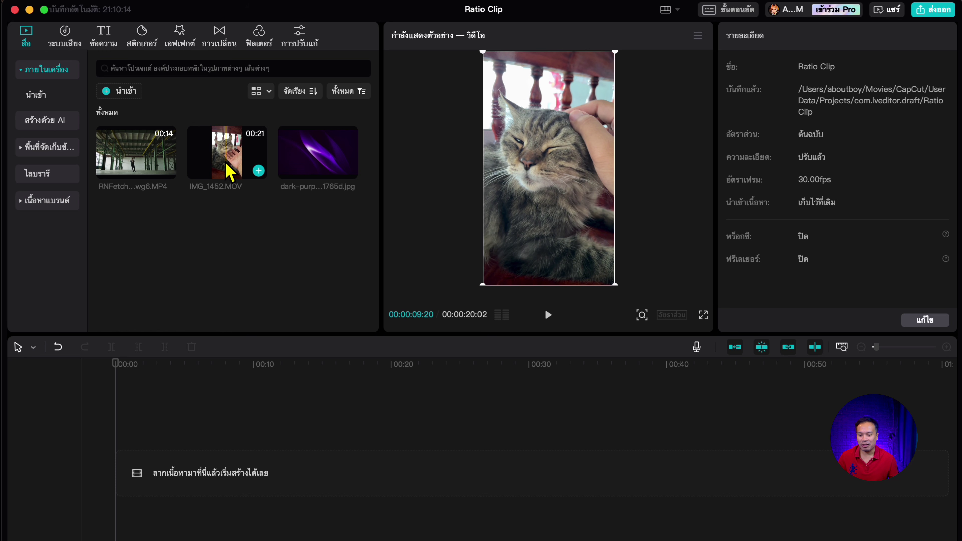
Add IMG_1452.MOV to the empty timeline, fit the timeline to the clip and set the project aspect ratio to 16:9.
drag(226, 164, 145, 459)
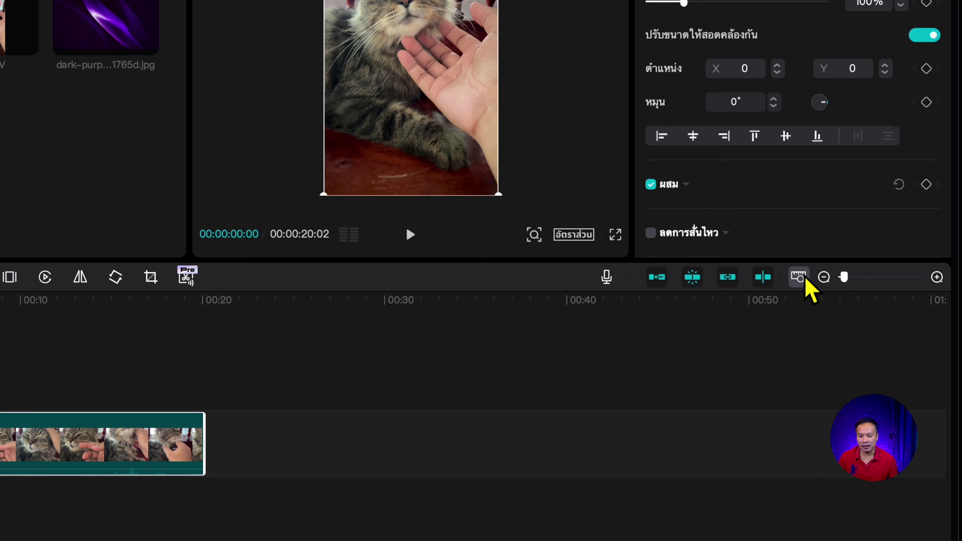
click(842, 347)
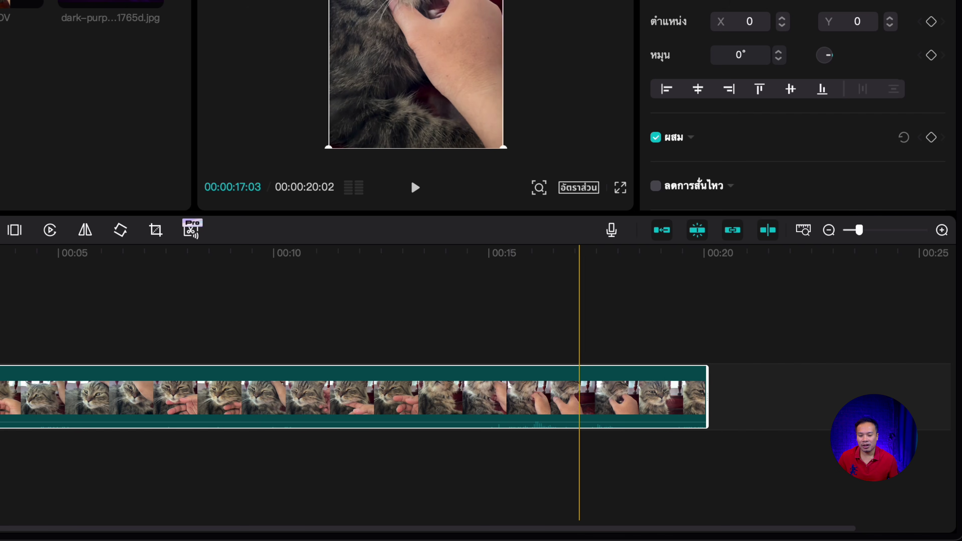
click(589, 190)
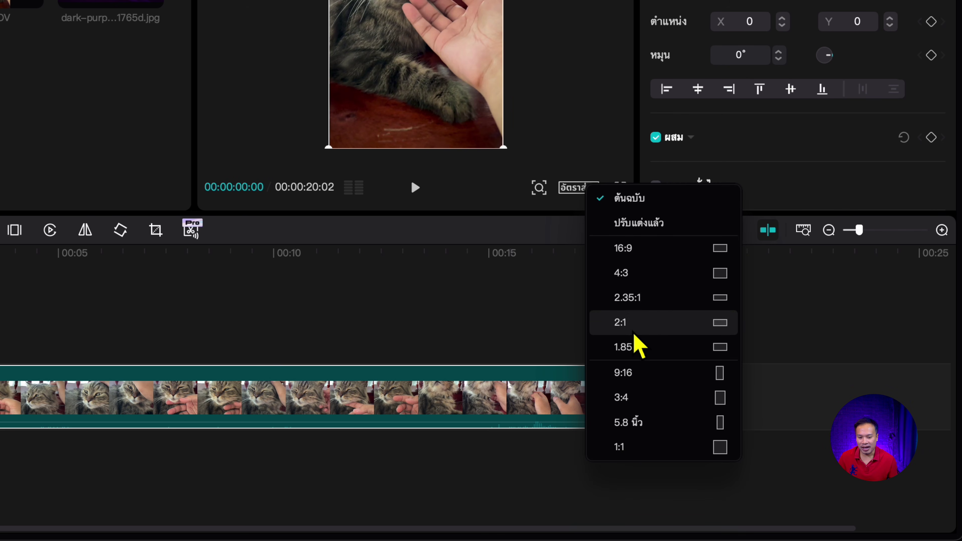
click(669, 251)
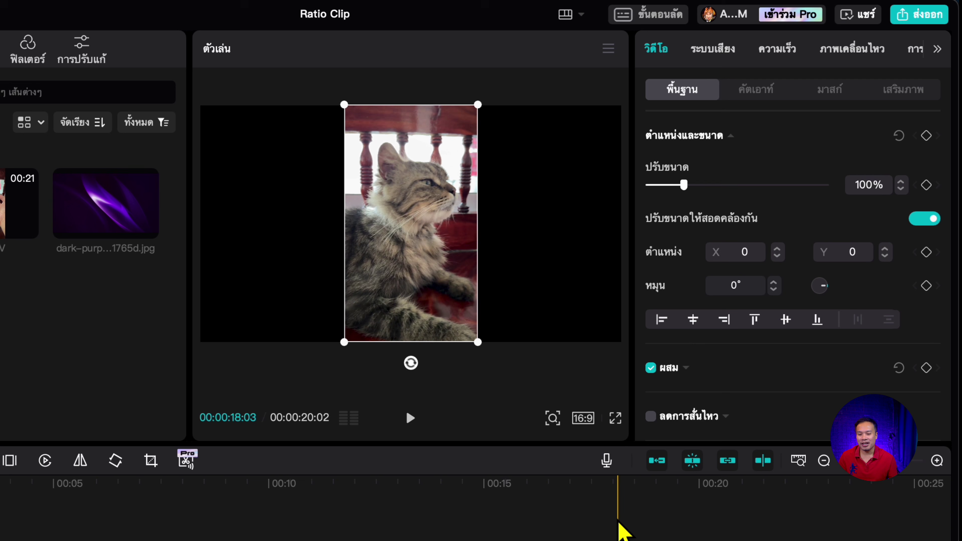
Enlarge the cat clip to 317% to fill the frame, shift it to Y -907 and scrub through the framing.
drag(478, 342, 729, 538)
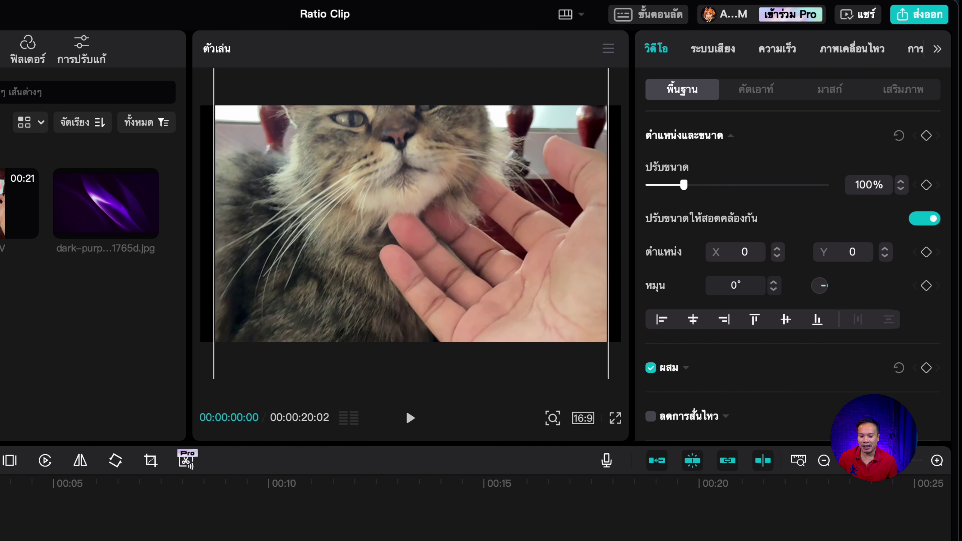
drag(386, 161, 414, 275)
click(43, 534)
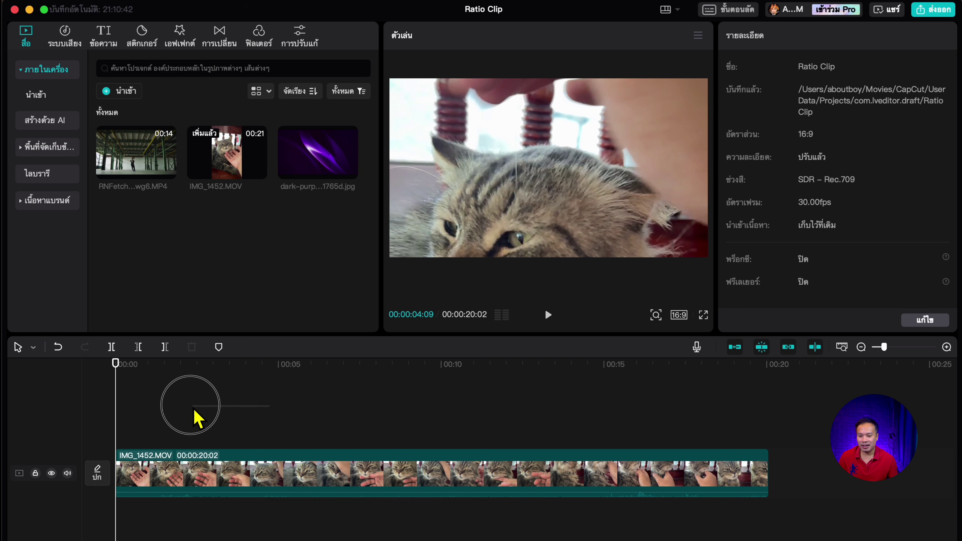
drag(275, 428, 336, 436)
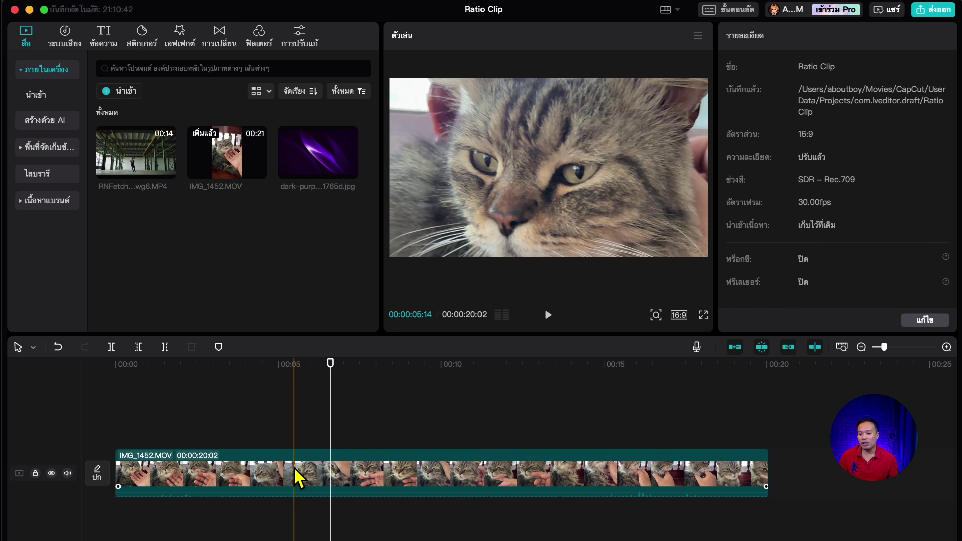
Reduce the cat clip's scale to 178% and reposition it to Y -377 so that the cat's face is framed.
click(295, 469)
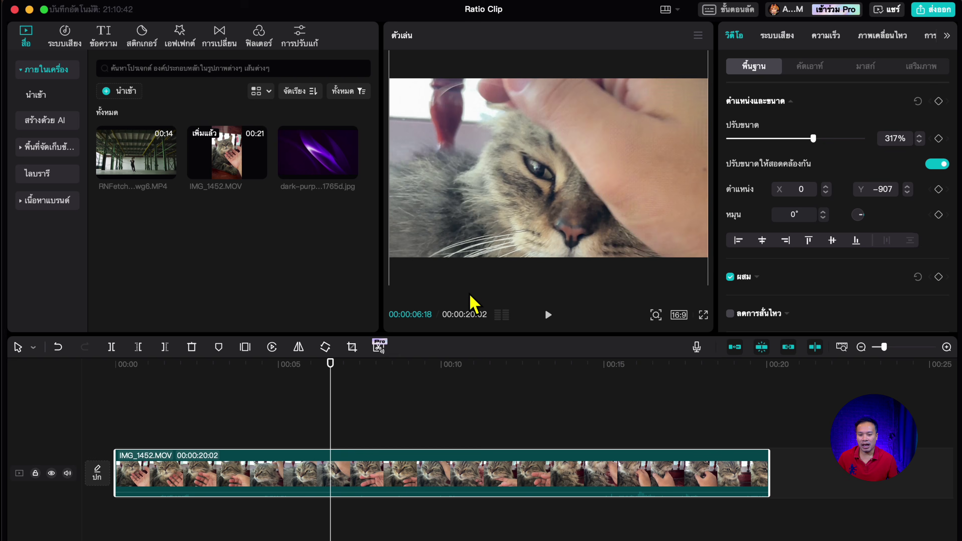
drag(813, 139, 776, 147)
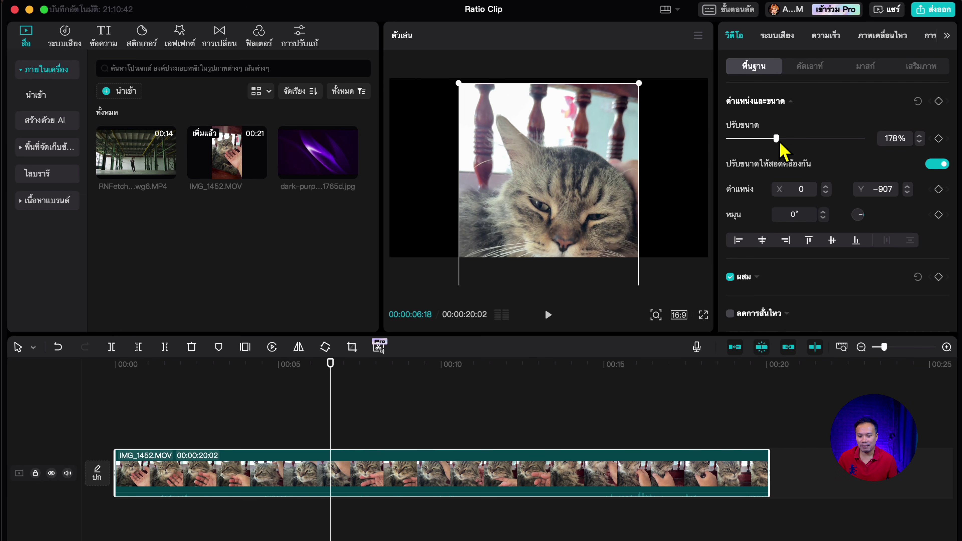
drag(593, 198, 593, 155)
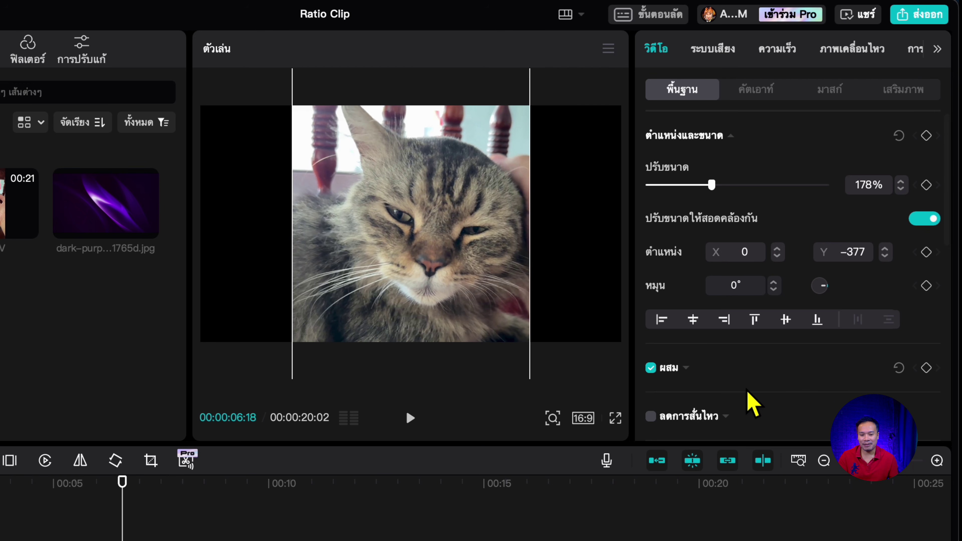
Enable the cat clip's canvas (แคนวาส) background, set it to blur (เบลอ) and apply the second blur strength.
scroll(751, 403, down, 8)
click(712, 404)
click(710, 460)
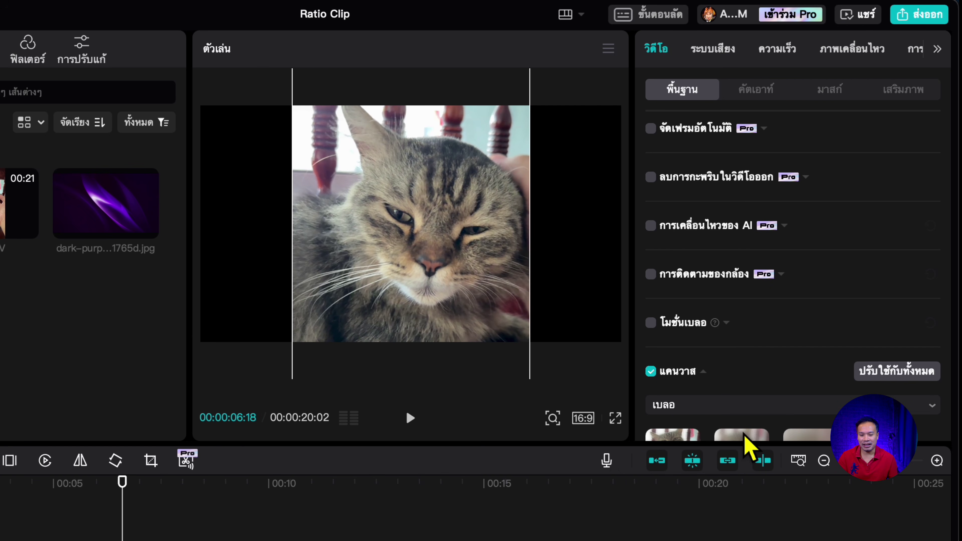
scroll(743, 439, down, 4)
click(732, 362)
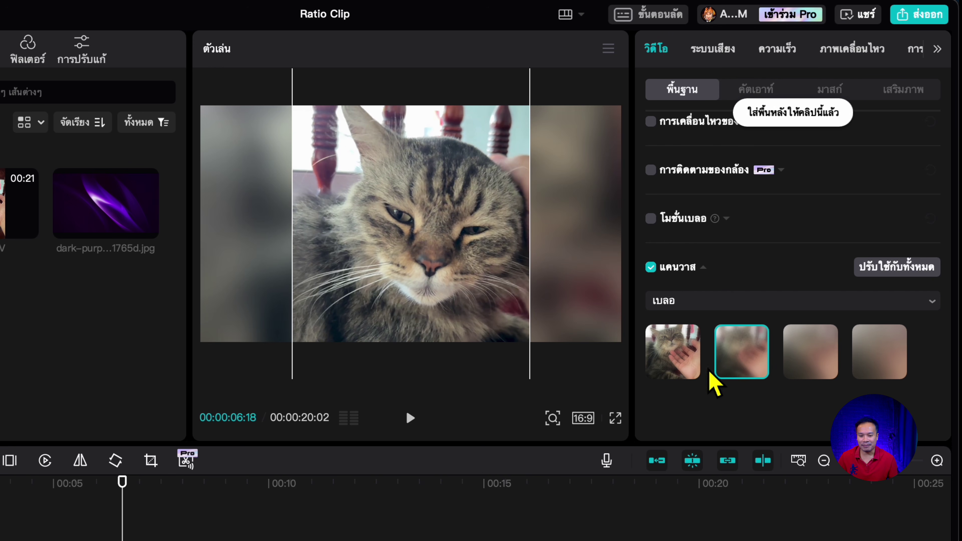
Deselect the cat clip, move the playhead to 00:00:07:10 and view the available aspect ratios.
click(408, 526)
click(154, 528)
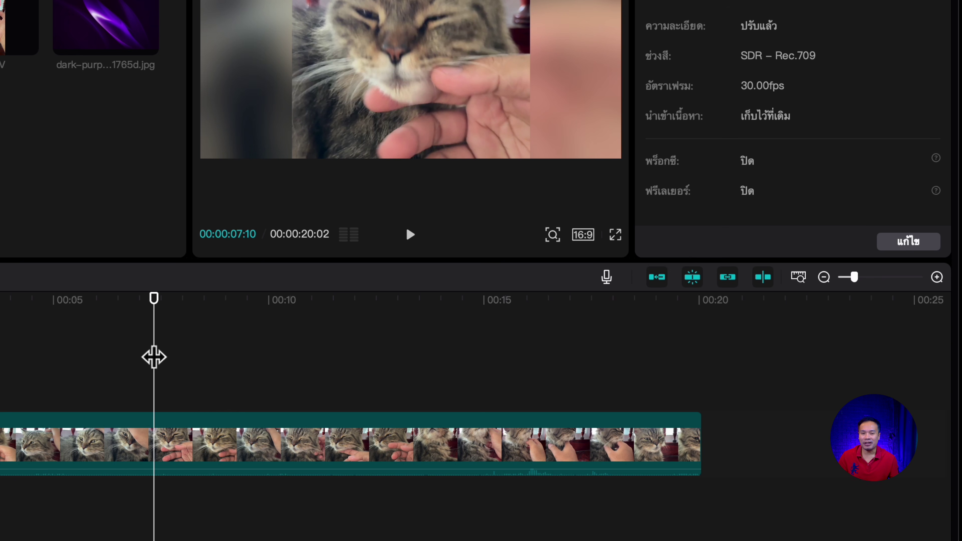
click(589, 238)
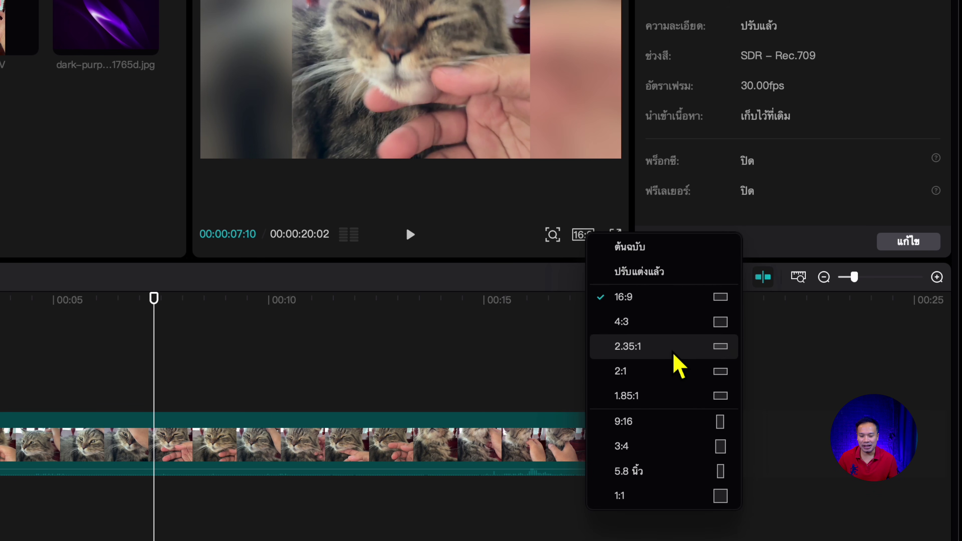